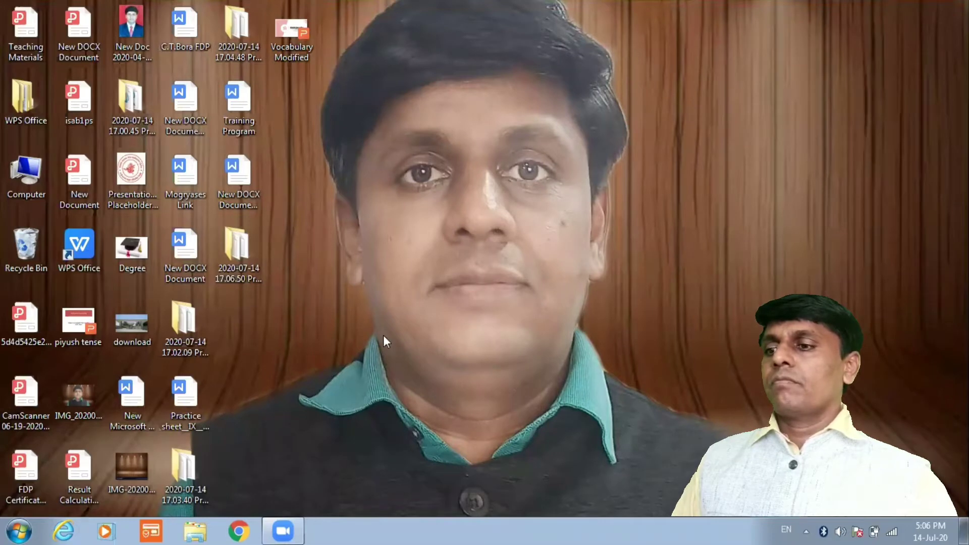
Open Microsoft Office Word 2007 and fill the blank document with the paragraph starting "The various apex level bodies of higher education in India"
click(19, 529)
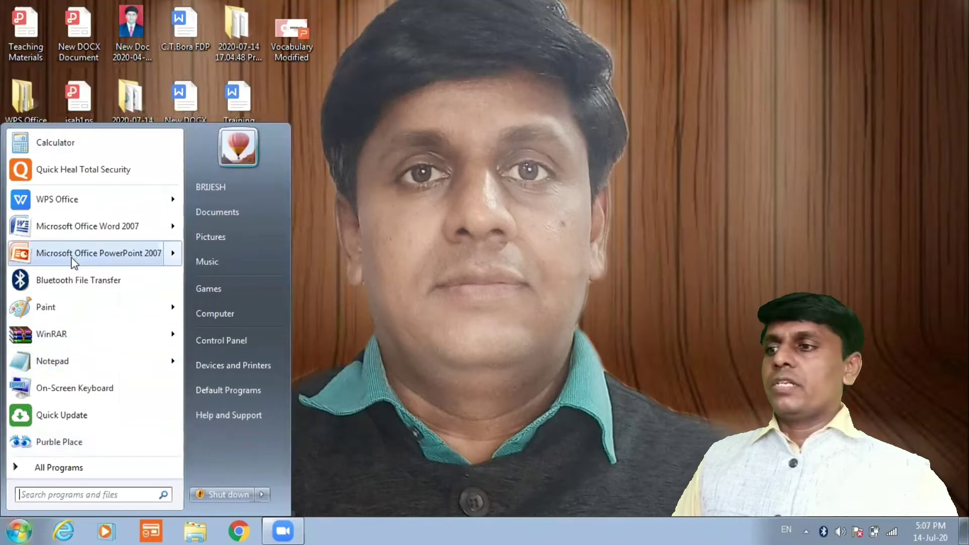
click(77, 229)
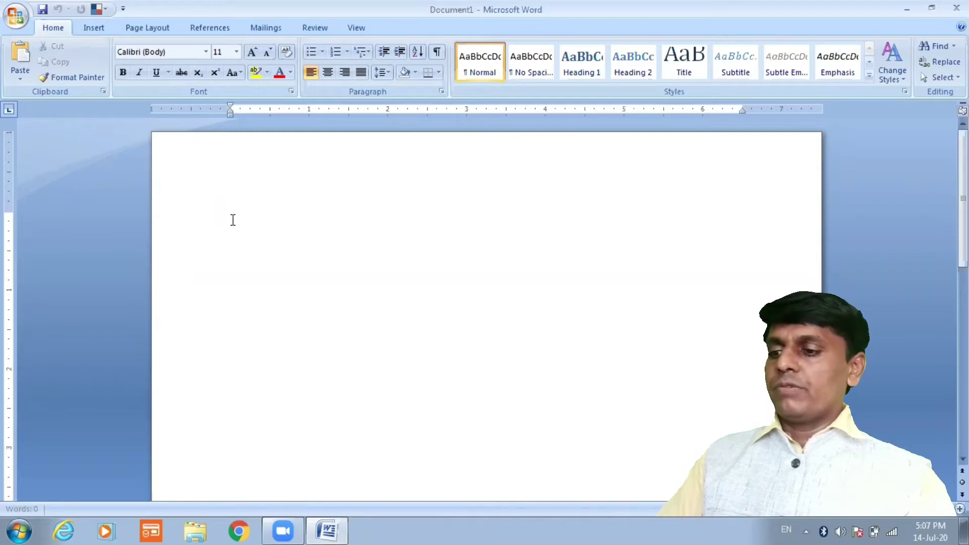
text(The various apex level bodies of higher education in India including UGC have been emphasizing either one way or other way, the need of online teaching, learning and assessment from last a few years. The pandemic Covid-19 has literally forced universities across India, and the world indeed, to suspend physical classrooms and shifted towards online teaching, at least at the initial phase of academic year. In this sudden transition phase, faculty grapples to adjust with the new ways of teaching and learning as they are digital immigrants but most of the students are digital natives.  Faculty training and development program on E-content development and online teaching becomes essential at this juncture. This training program will be beneficial to the teaching fraternity.)
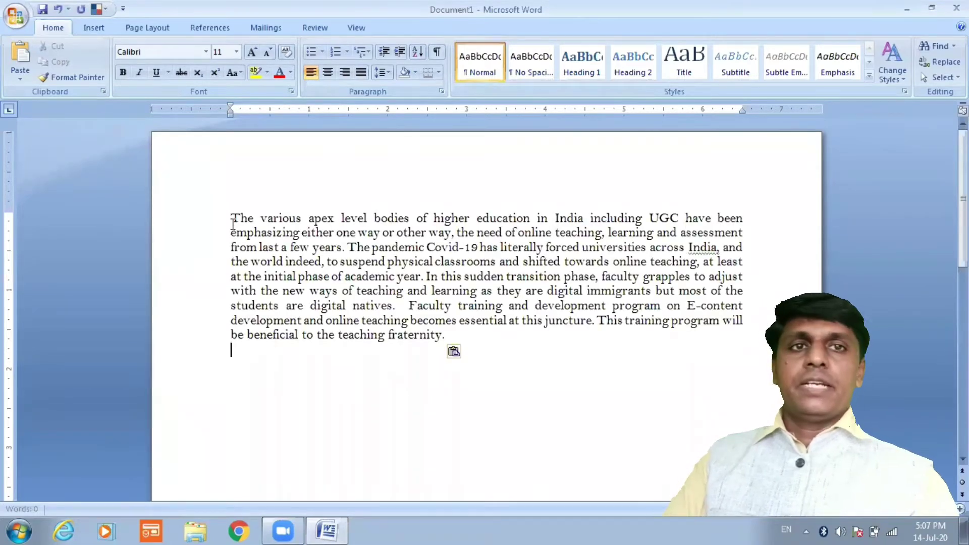
Format the entire document text in Times New Roman at size 12
key(ctrl+a)
click(232, 222)
key(ctrl+a)
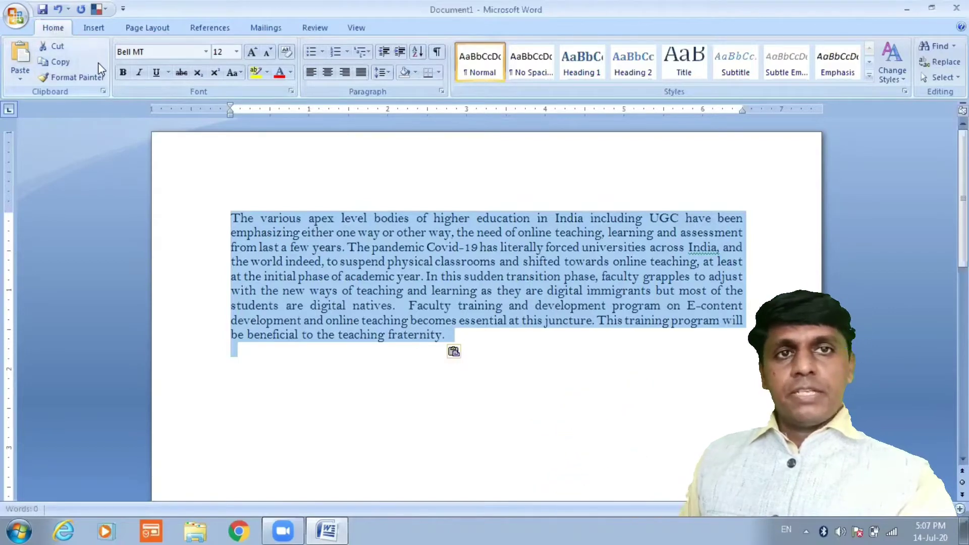
click(206, 53)
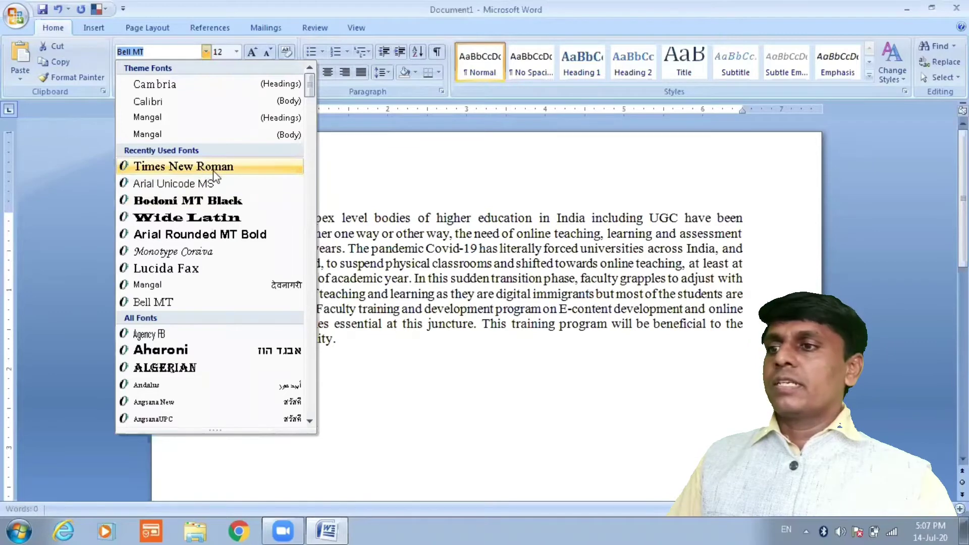
click(202, 167)
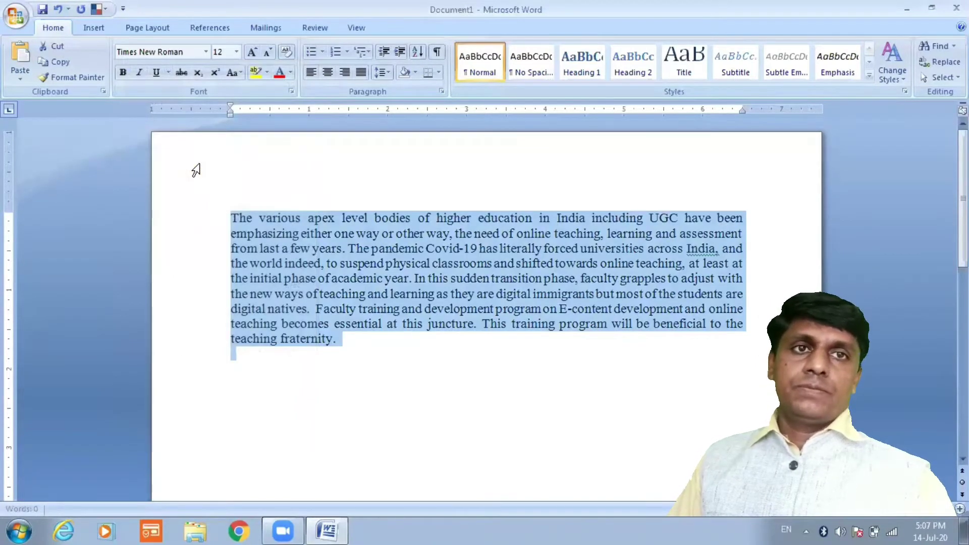
click(236, 51)
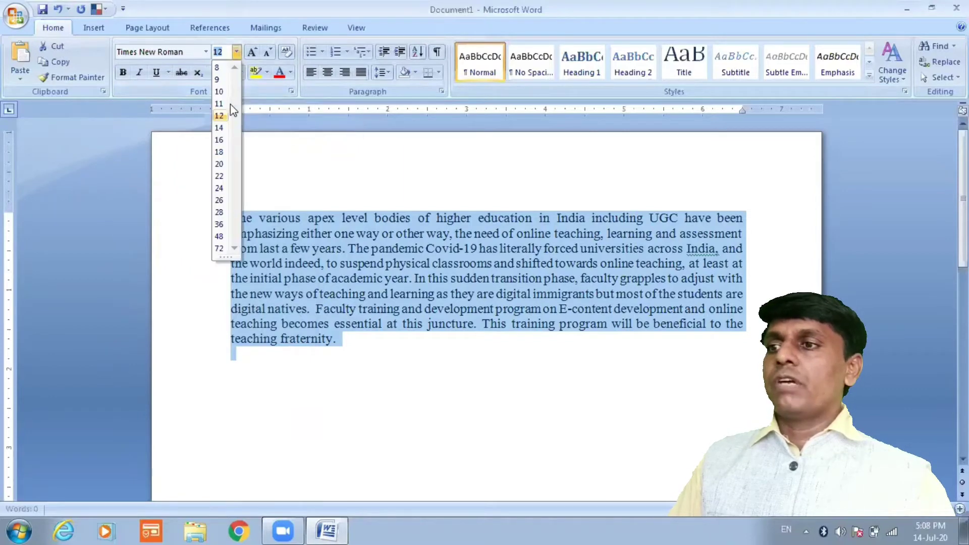
click(220, 116)
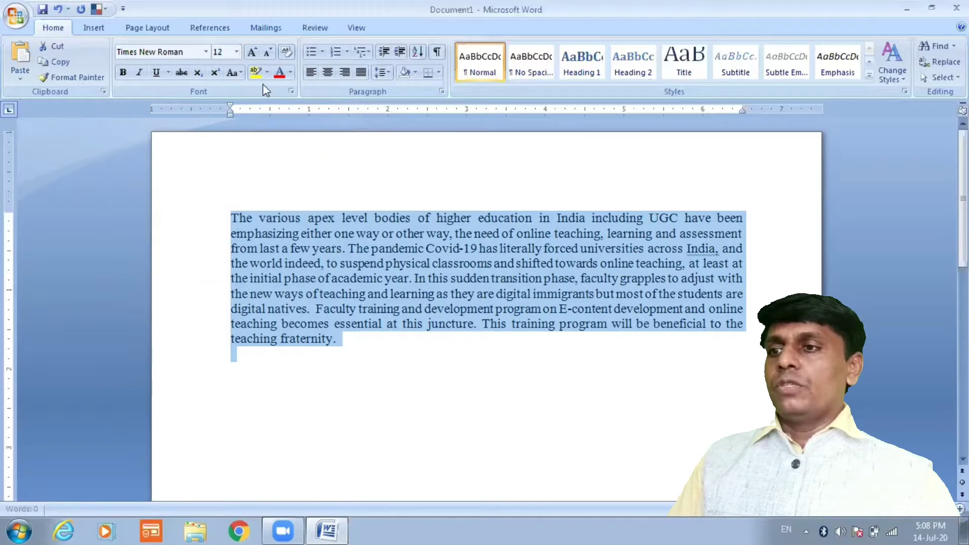
click(323, 53)
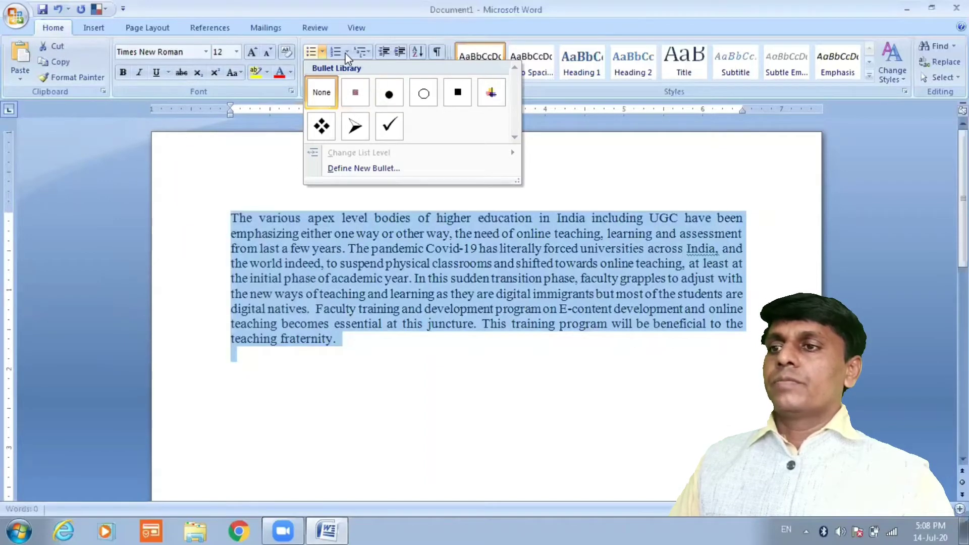
click(283, 140)
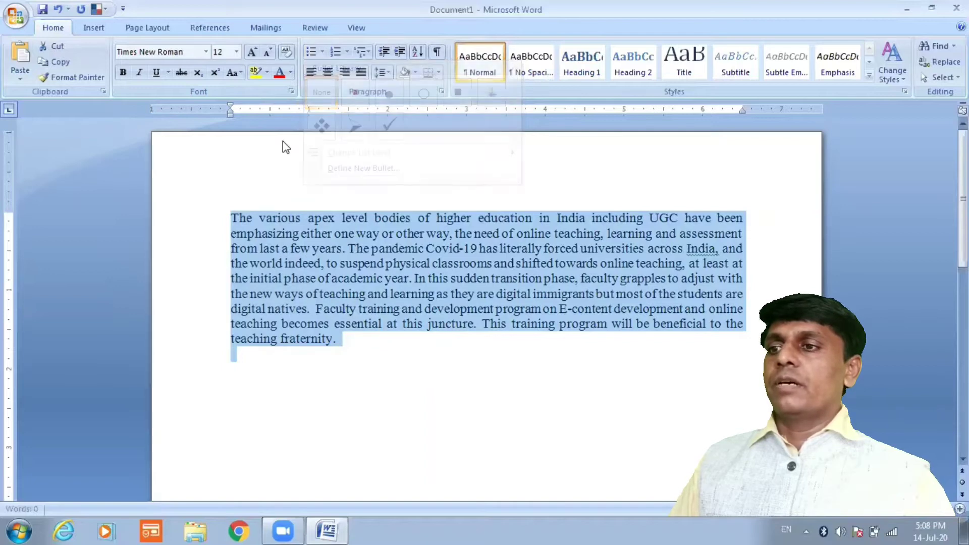
click(347, 53)
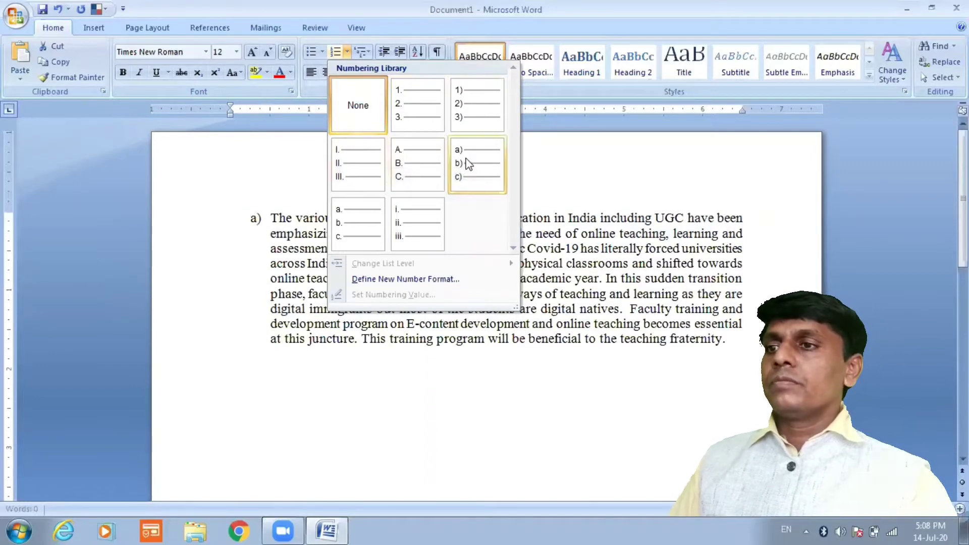
click(545, 162)
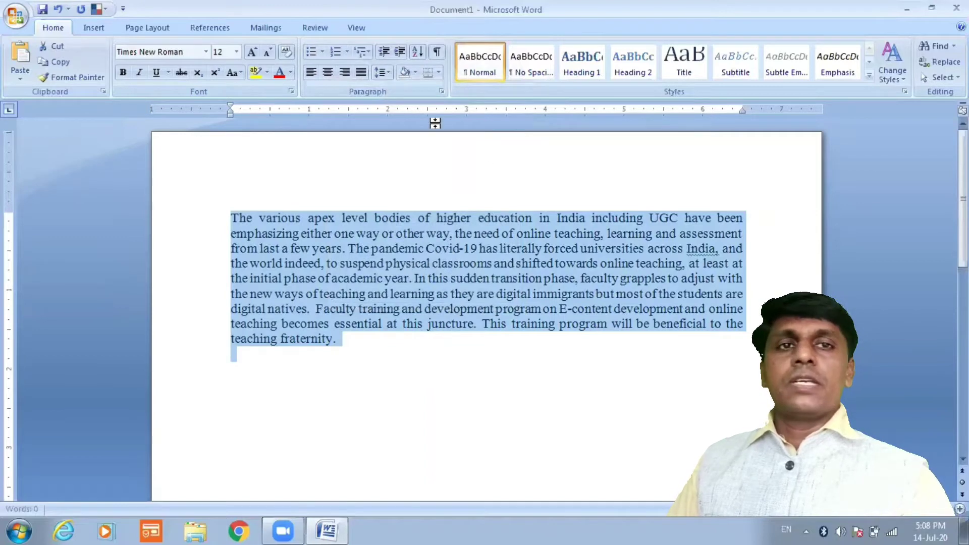
Set the line spacing of the selected text to 1.5
click(387, 72)
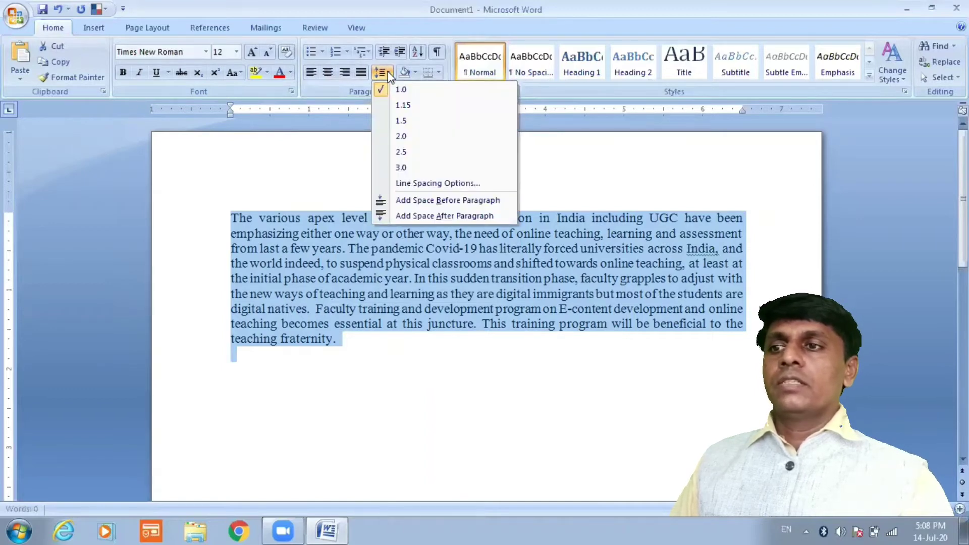
click(402, 121)
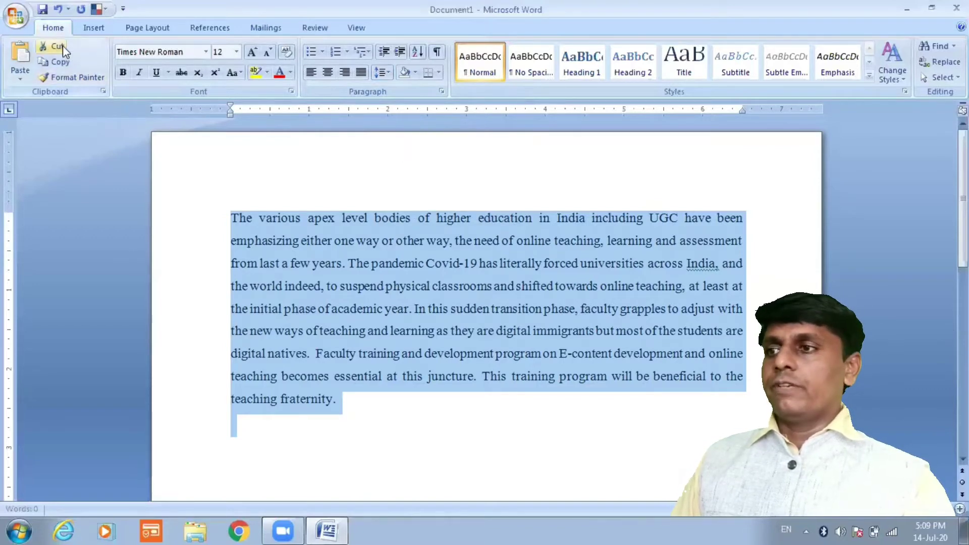
Insert a table with five columns and six rows directly below the paragraph
click(94, 28)
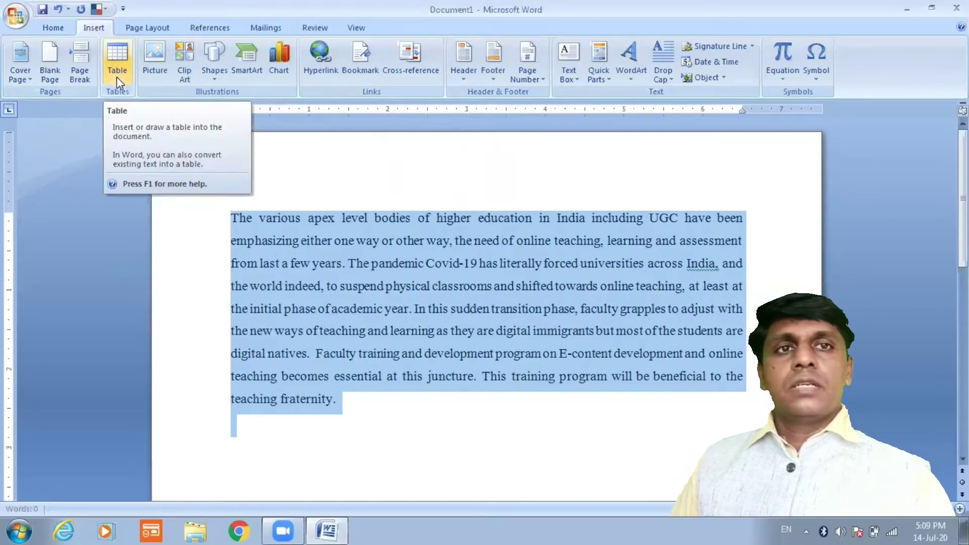
click(365, 387)
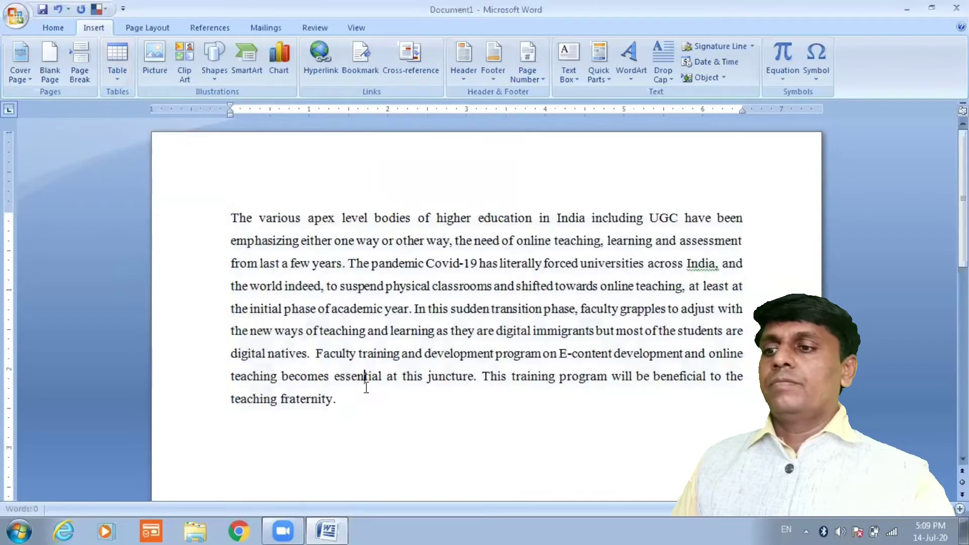
key(Return)
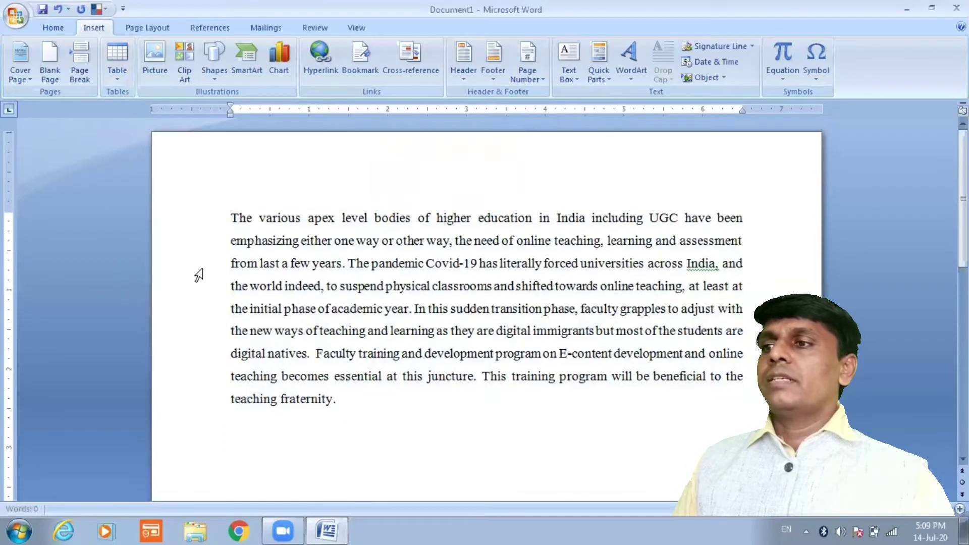
click(115, 78)
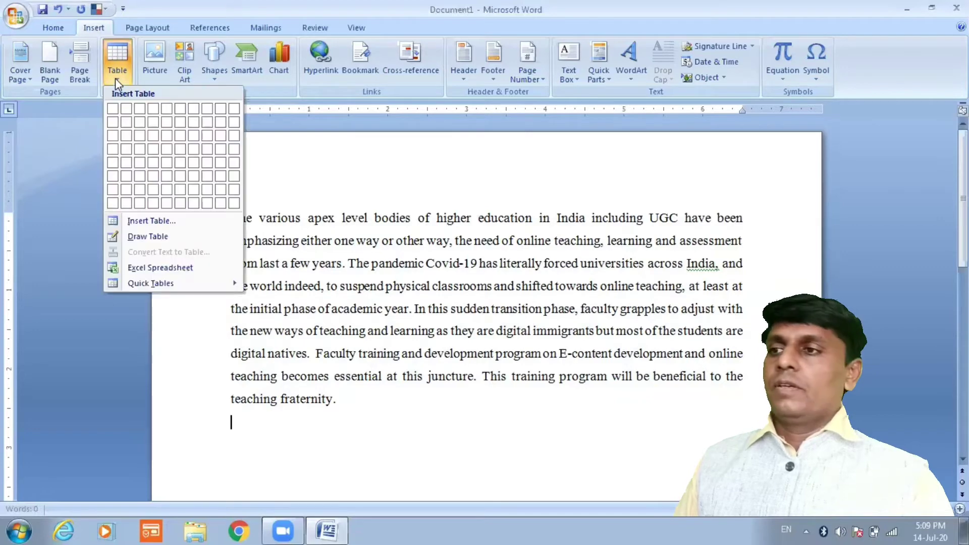
click(158, 180)
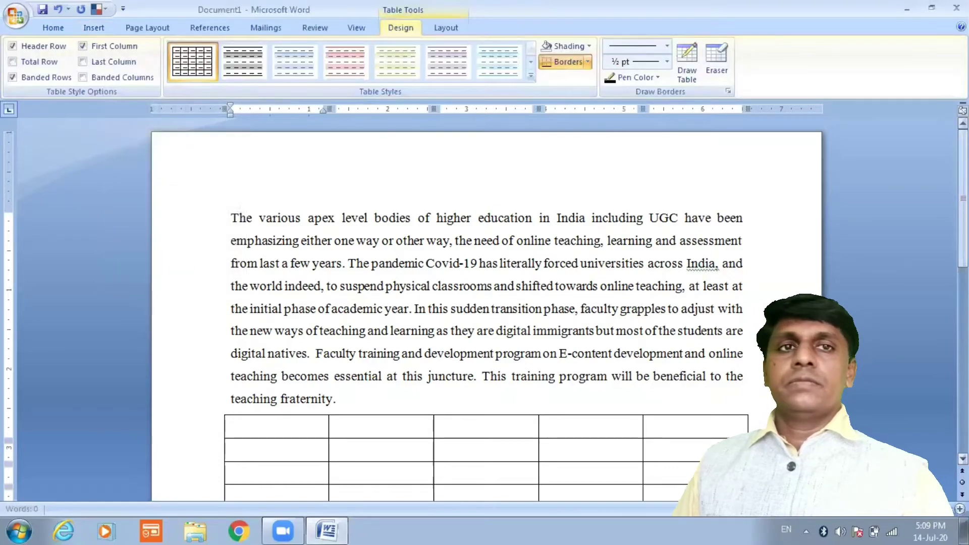
Narrow the table's first column to about half its width by moving its right border inward
drag(963, 198, 962, 226)
click(546, 398)
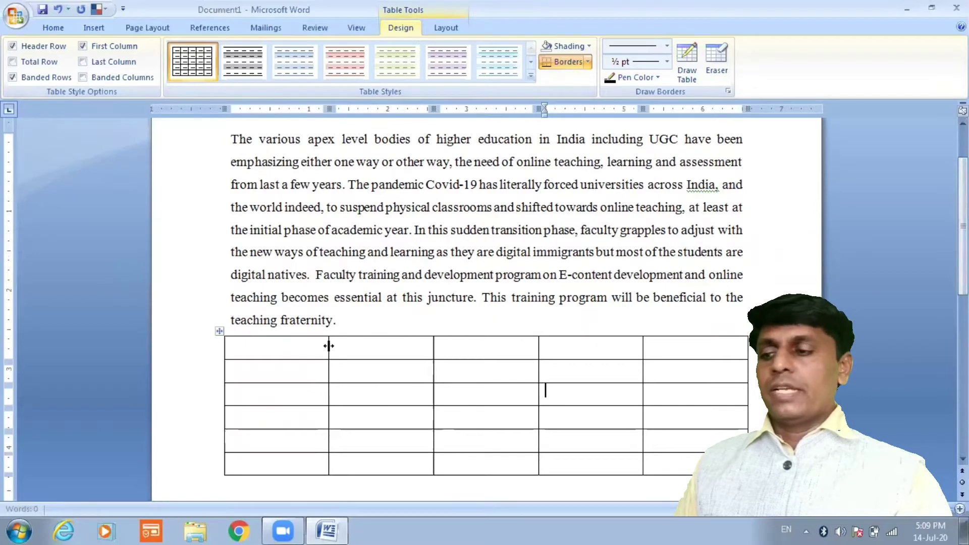
drag(328, 346, 274, 343)
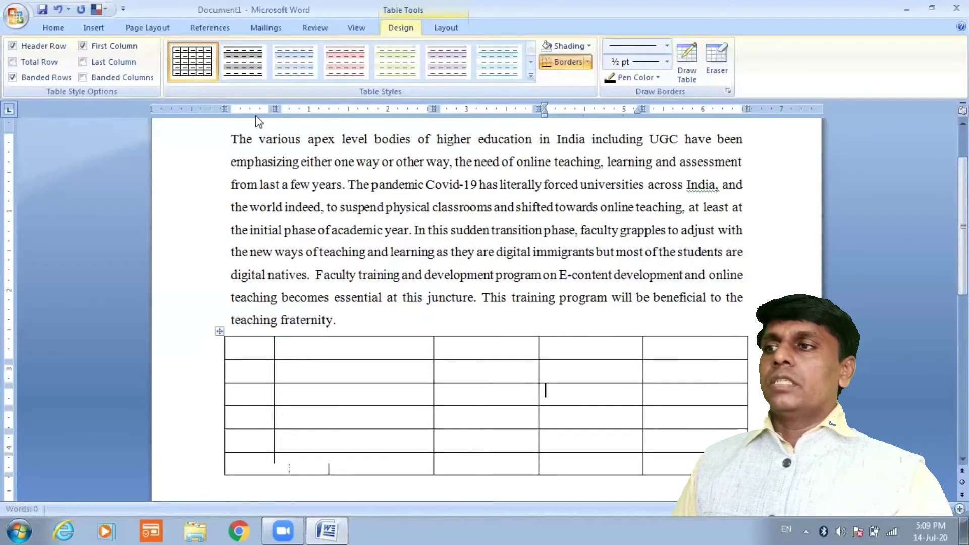
Insert a centred page number at the bottom of the page using Plain Number 2, and return to the document body
click(99, 28)
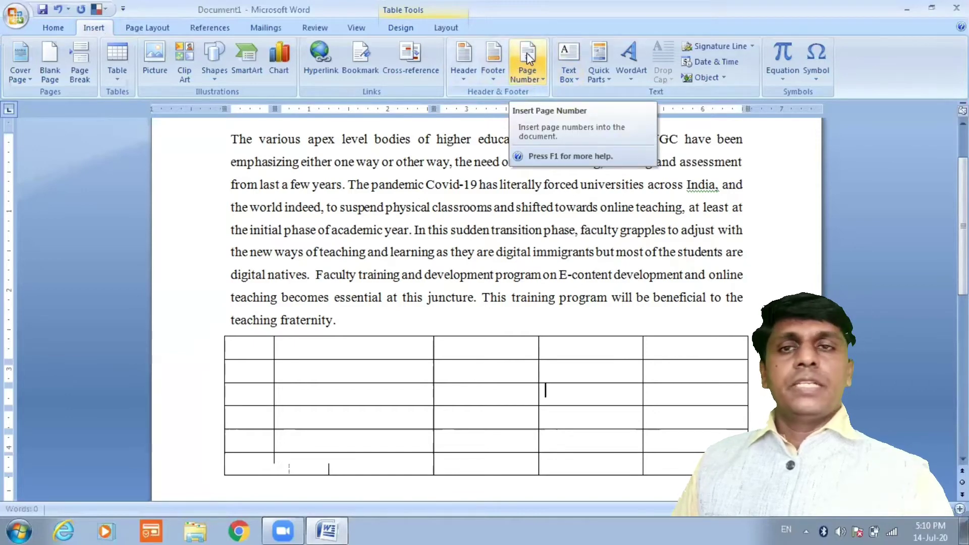
click(542, 85)
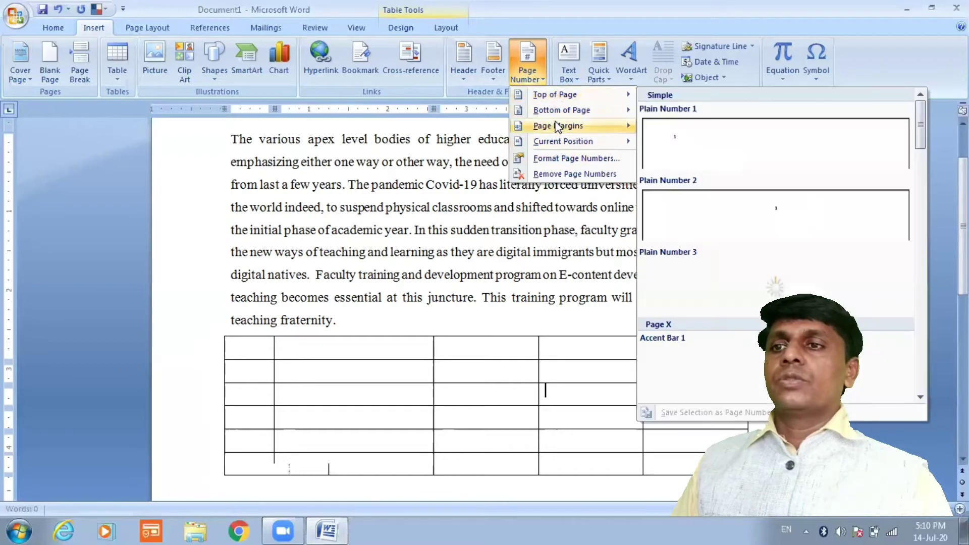
mouse_move(552, 111)
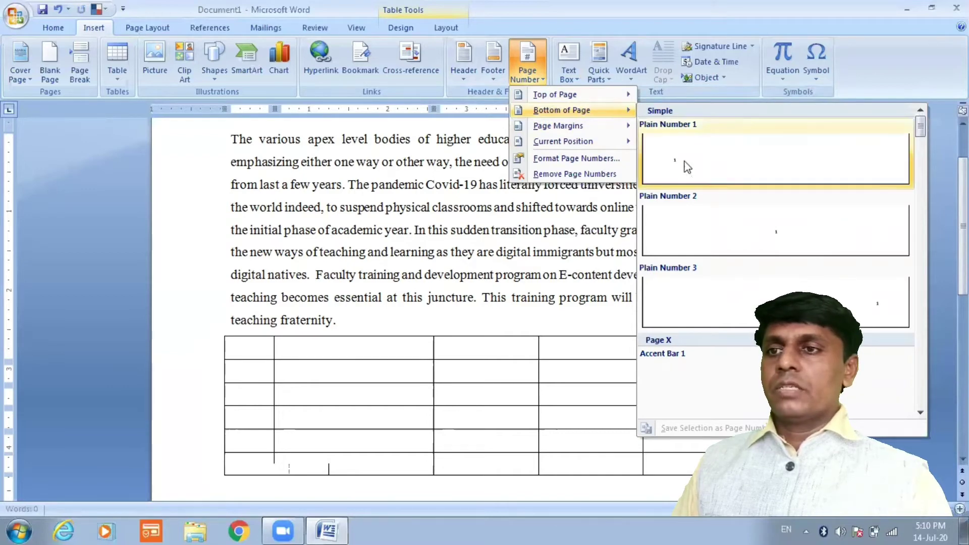
click(771, 235)
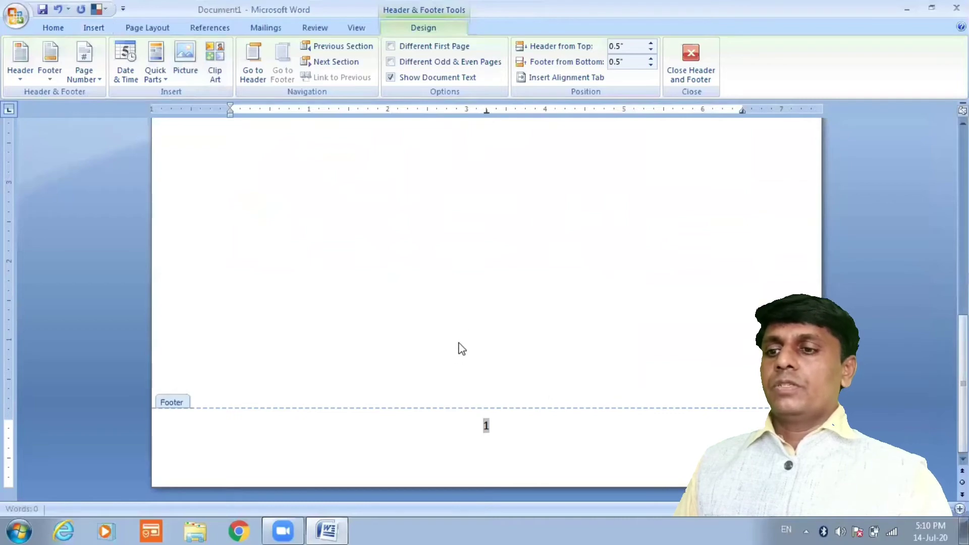
click(687, 57)
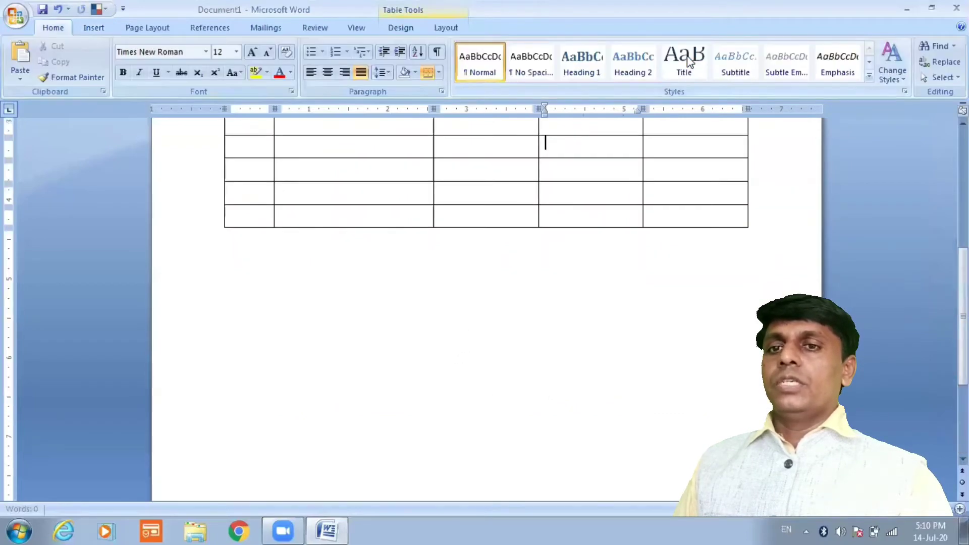
scroll(963, 348, down, 3)
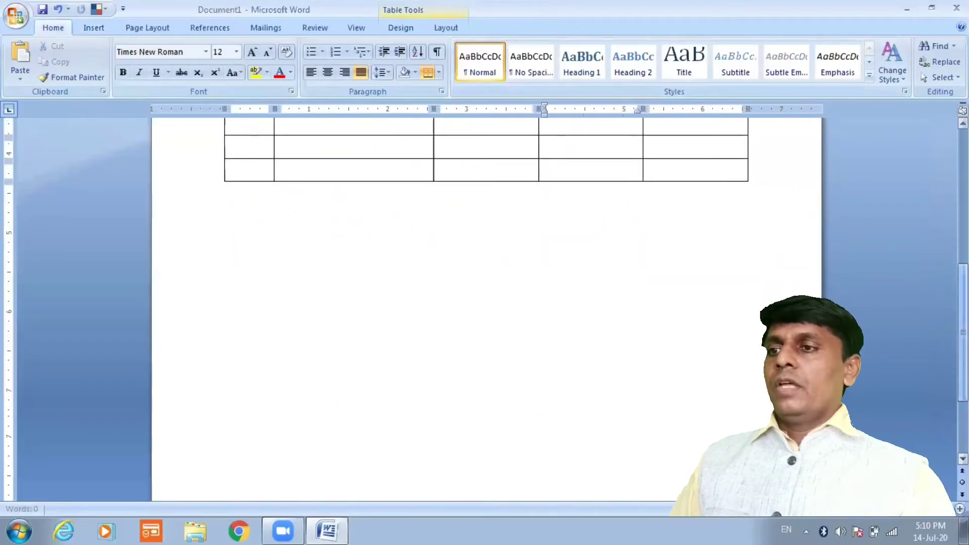
scroll(484, 302, down, 3)
scroll(484, 303, up, 6)
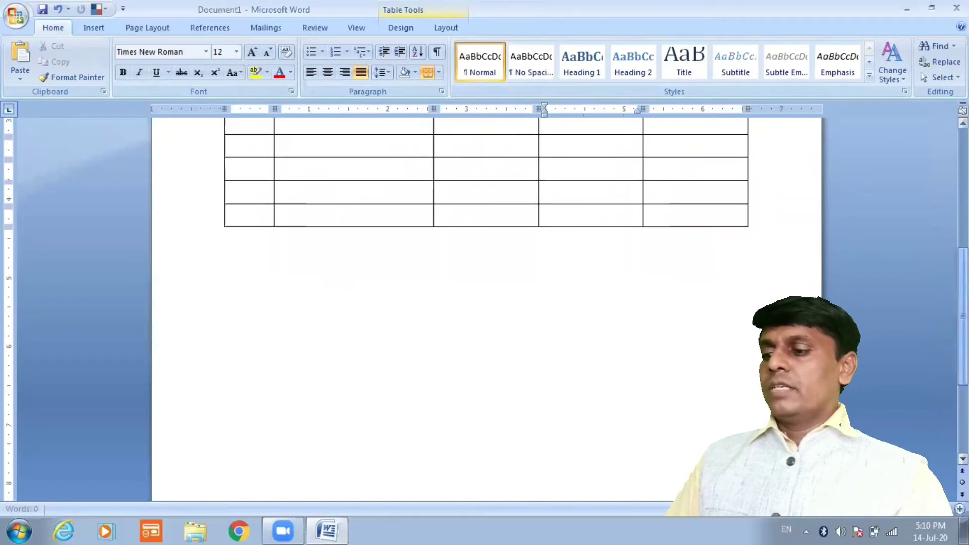
scroll(935, 203, down, 1)
scroll(935, 202, up, 4)
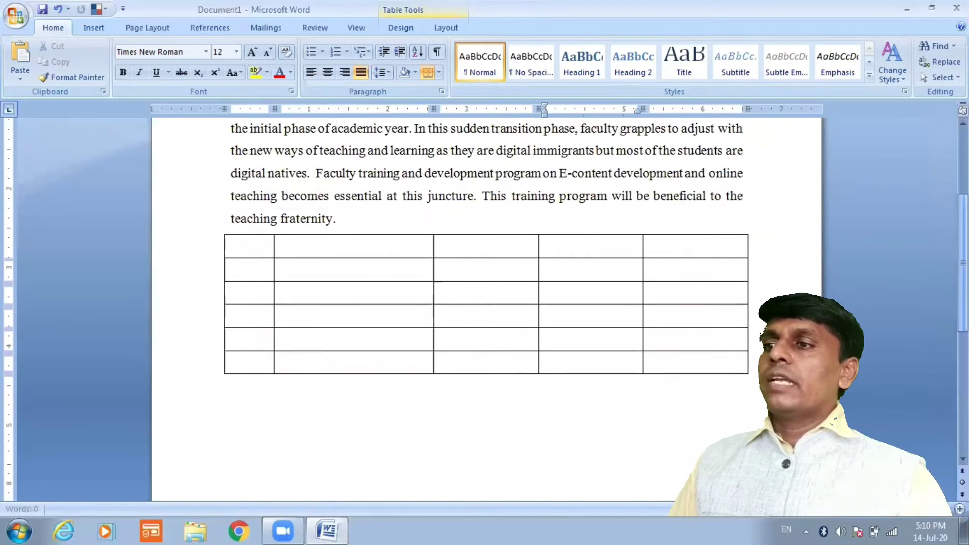
scroll(931, 186, up, 3)
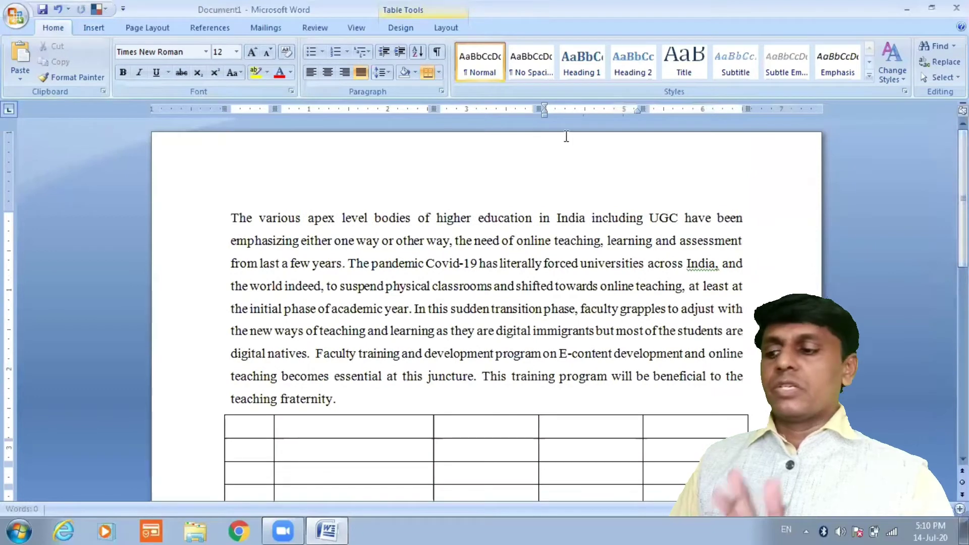
Set a custom left page margin of 1.5" for the whole document
click(151, 28)
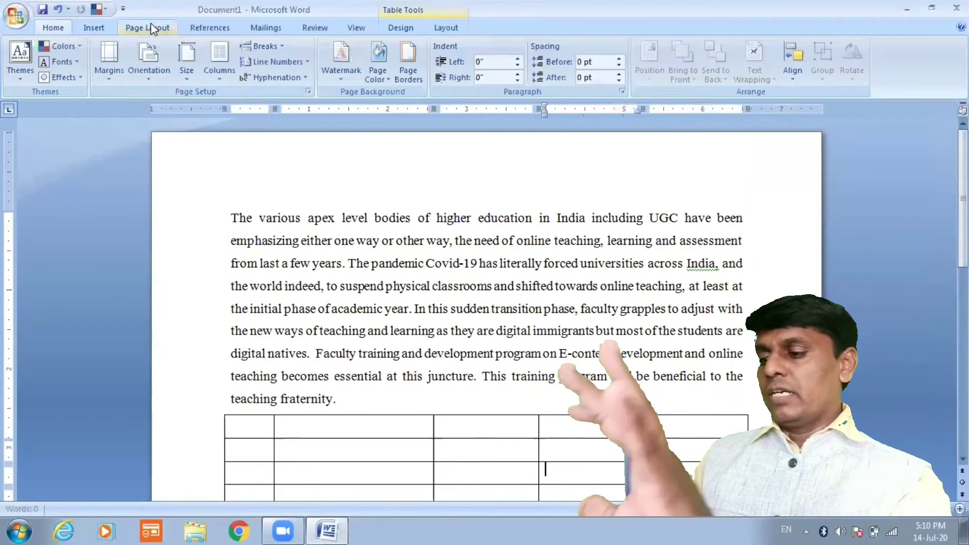
click(110, 77)
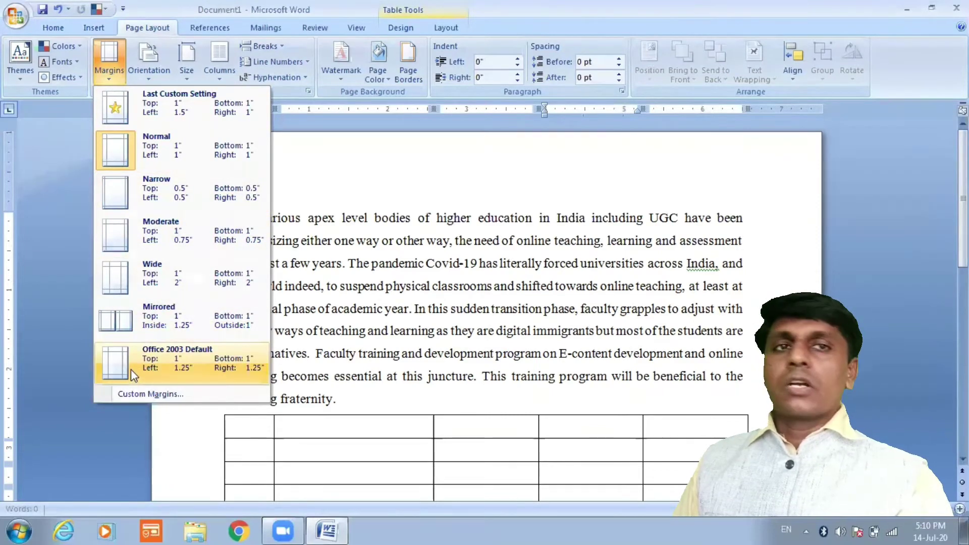
click(145, 395)
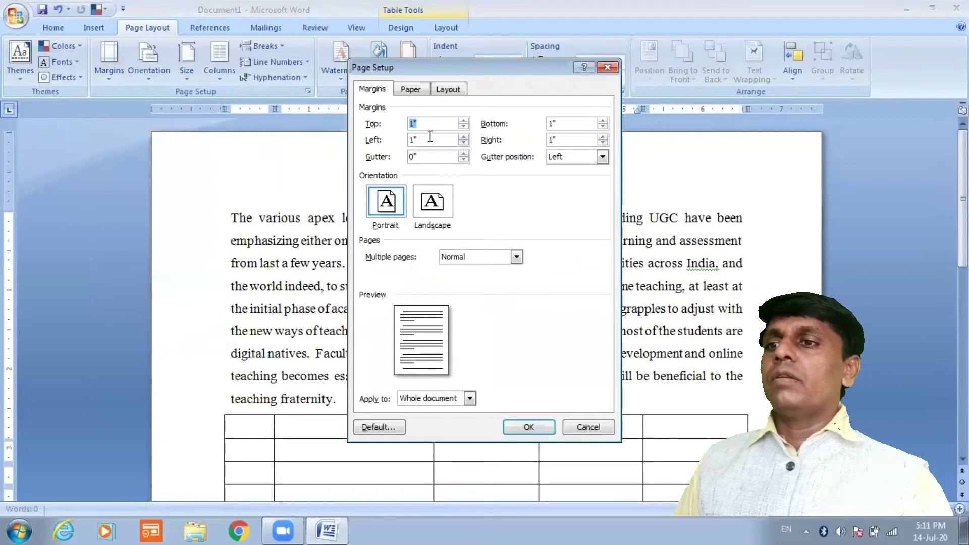
click(464, 136)
click(463, 137)
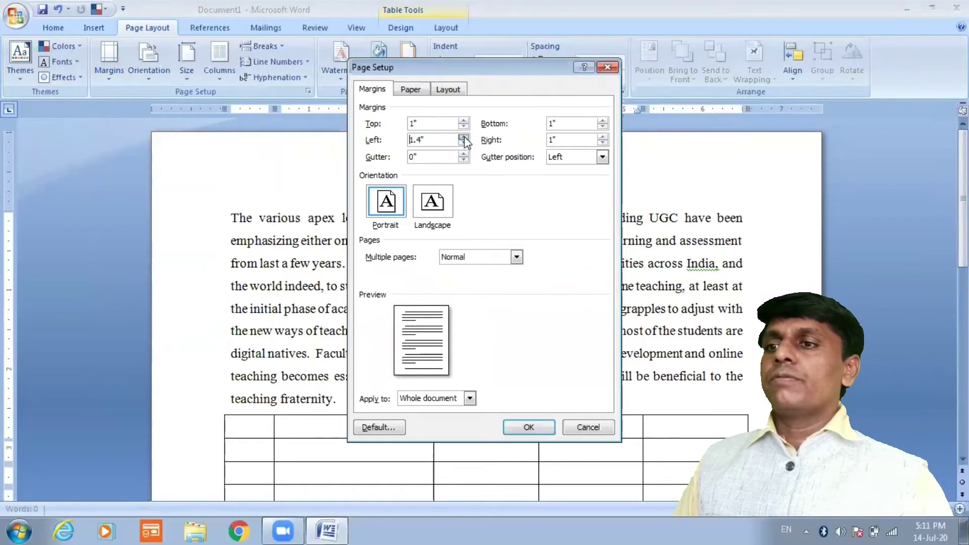
click(463, 137)
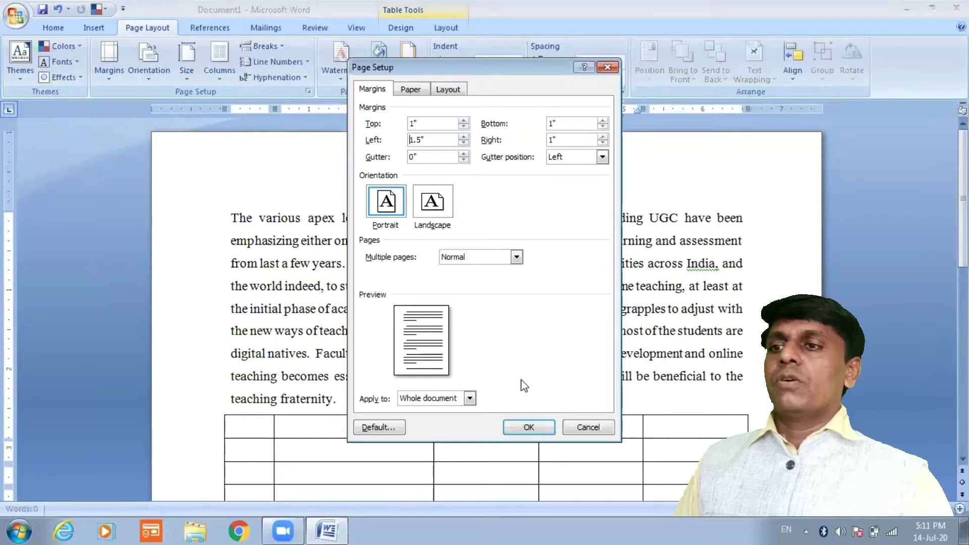
click(529, 427)
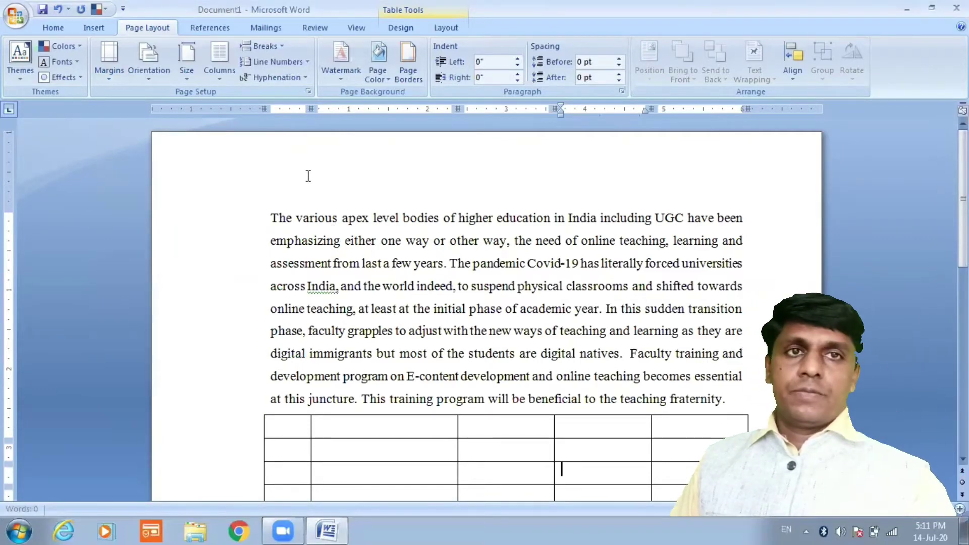
Set up a custom text watermark reading "Study Material"
click(339, 80)
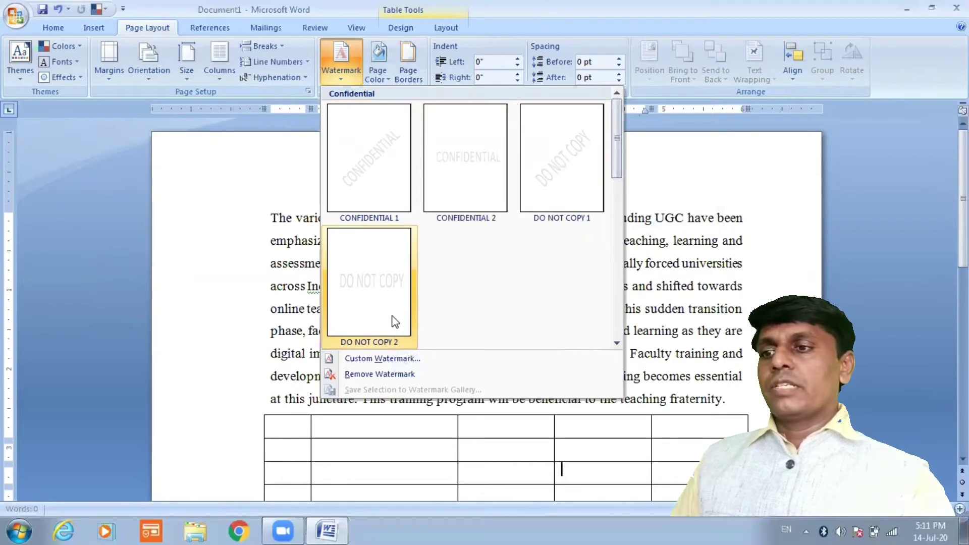
click(374, 360)
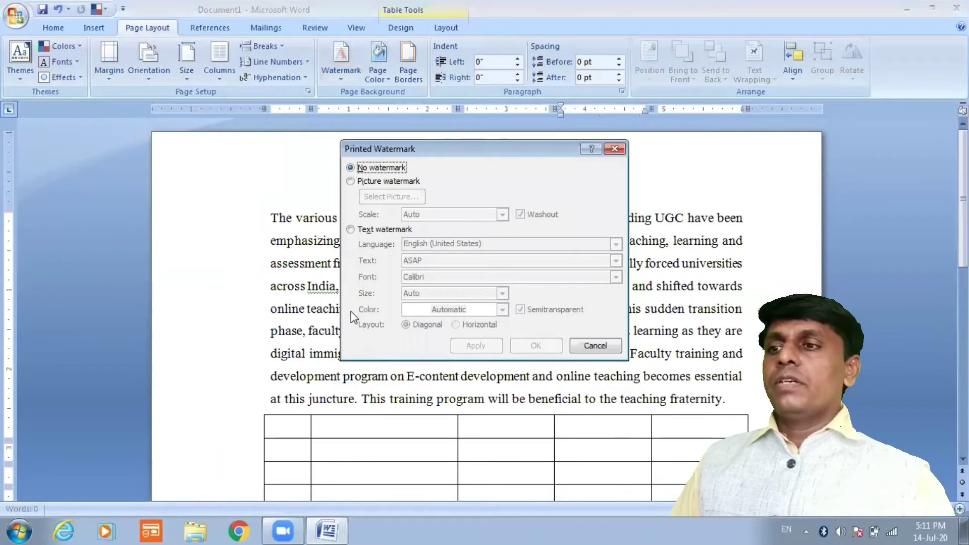
click(351, 231)
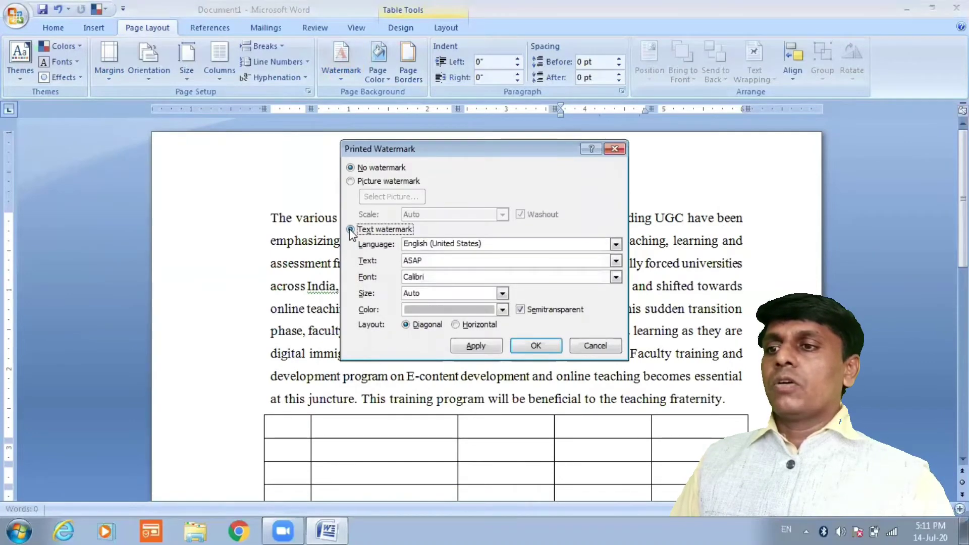
click(430, 260)
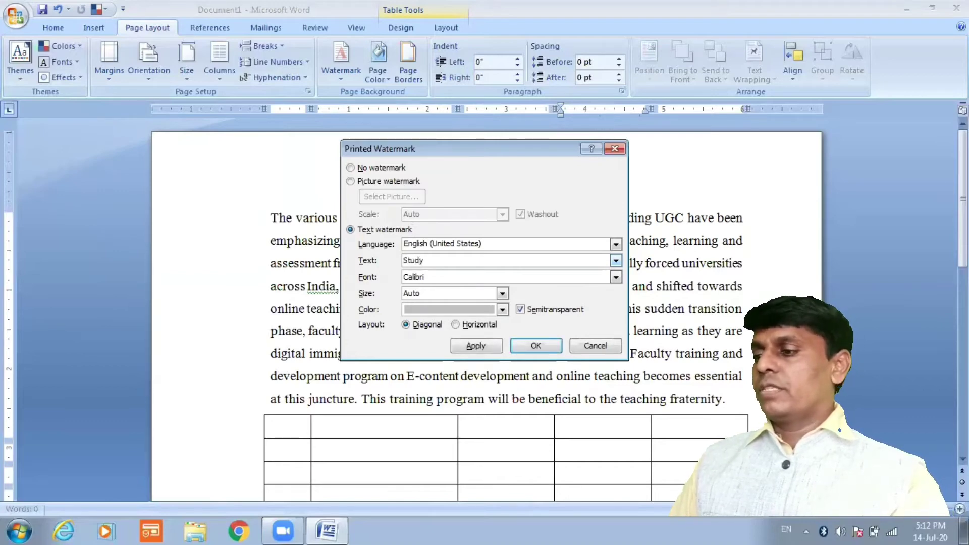
text(Study M)
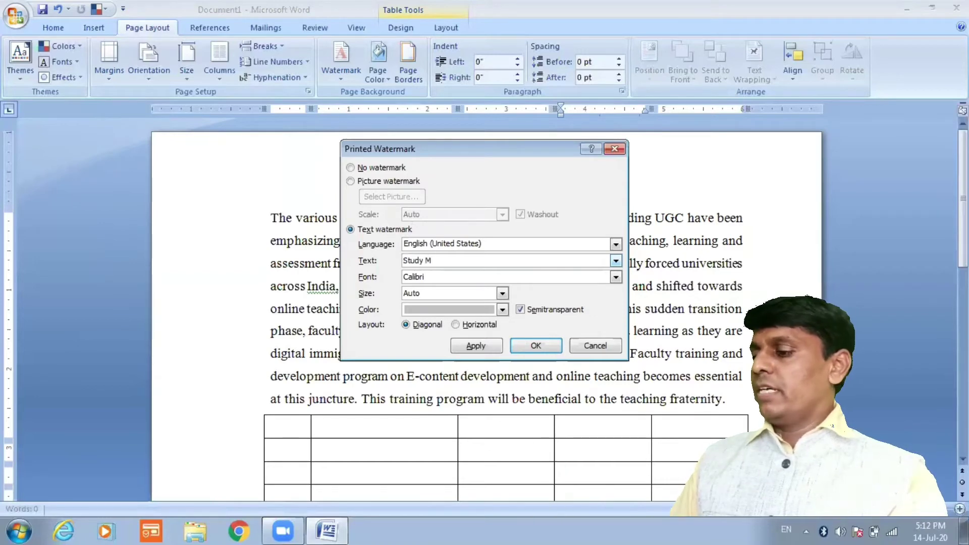
text(ate)
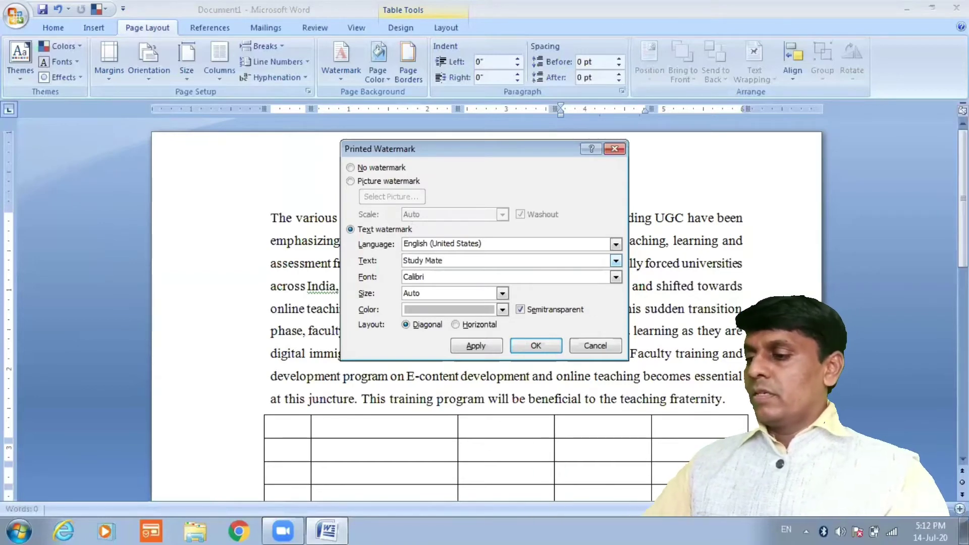
text(rial)
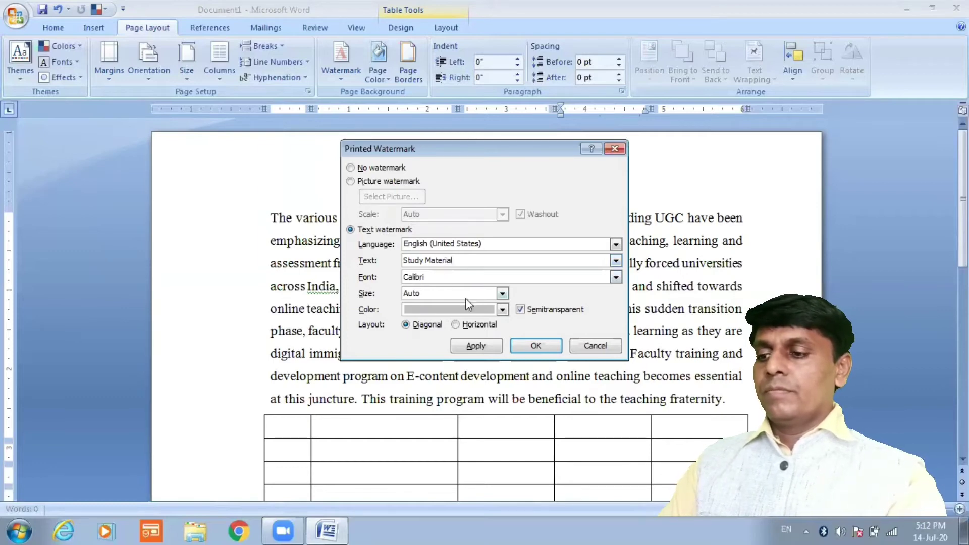
Colour the watermark text with the medium blue theme colour, apply it diagonally and check it on the page
click(502, 310)
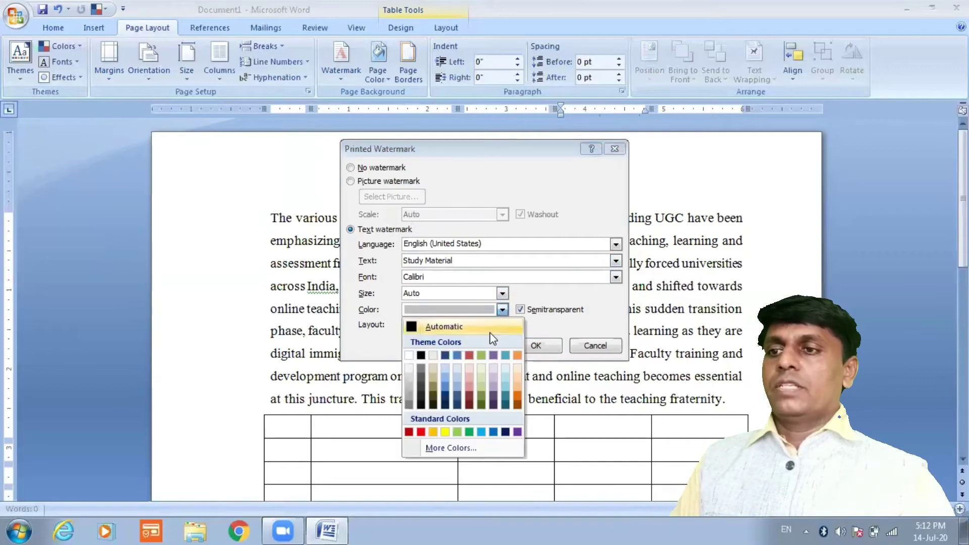
click(457, 356)
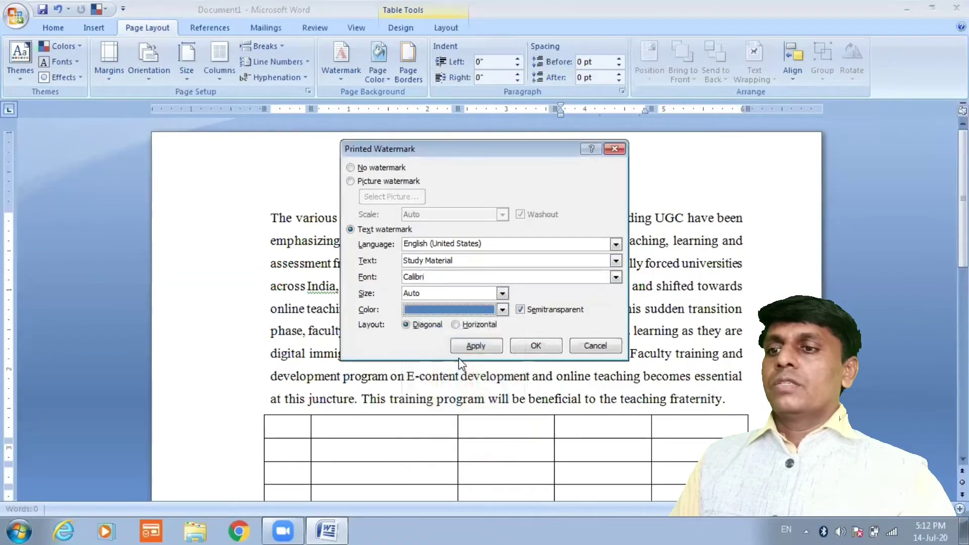
click(536, 345)
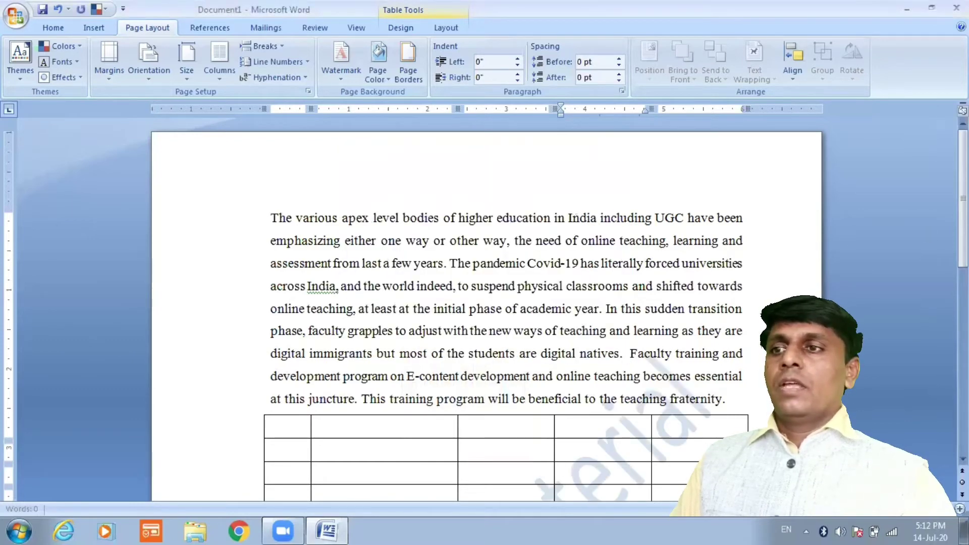
drag(962, 198, 962, 307)
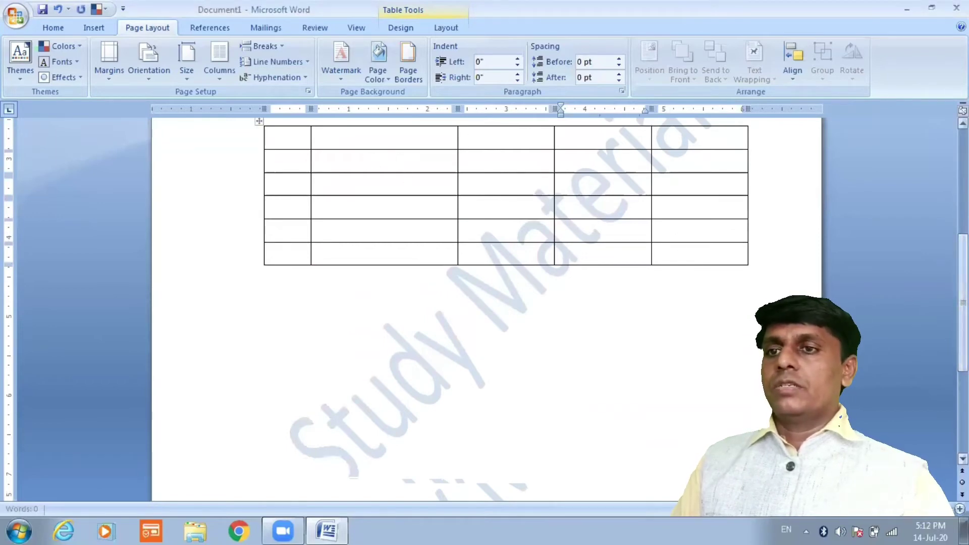
scroll(493, 188, up, 5)
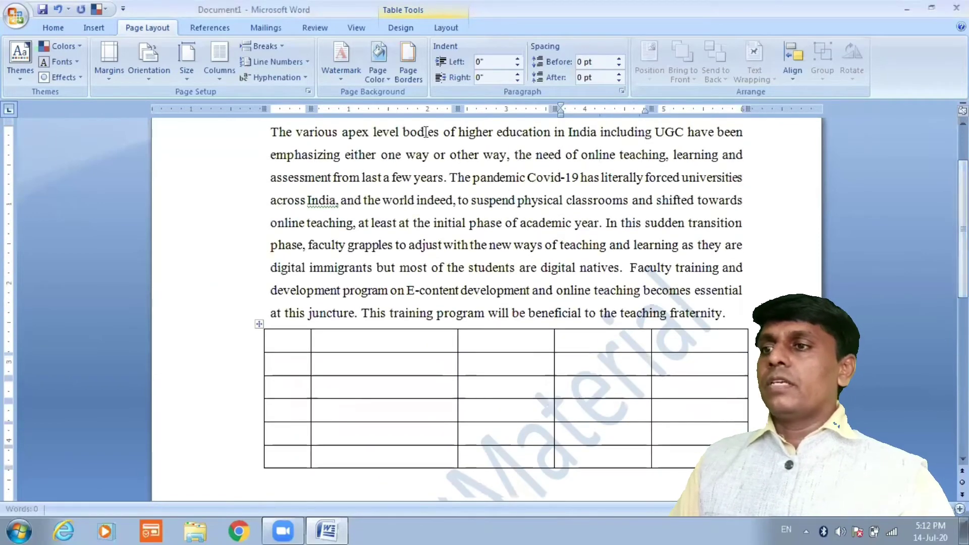
Set the page colour to Red, Accent 2, Lighter 80% and look over the page
click(389, 79)
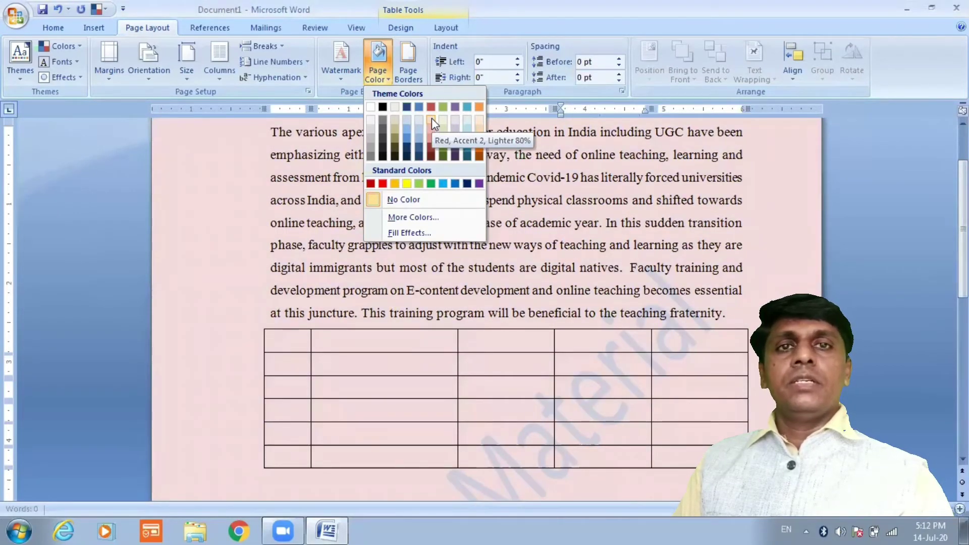
click(431, 118)
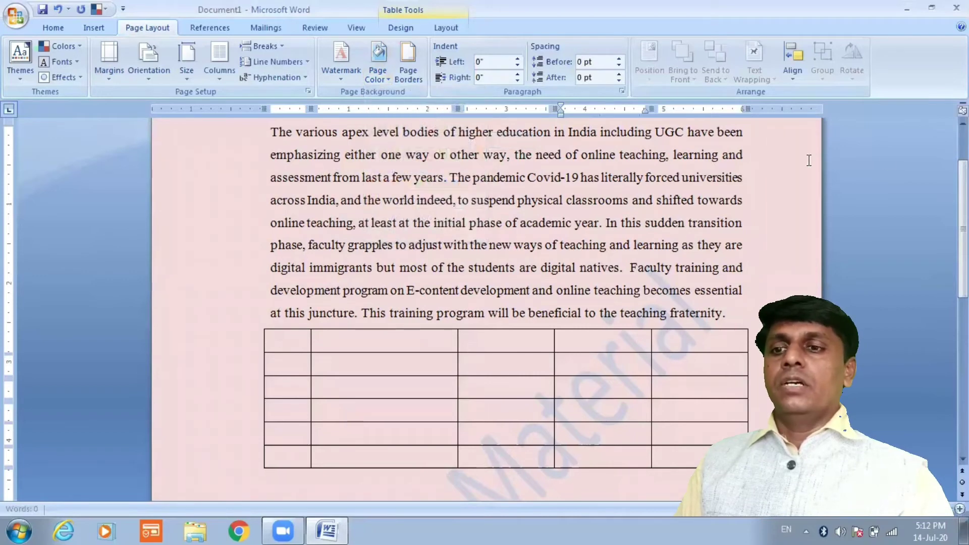
scroll(485, 308, down, 15)
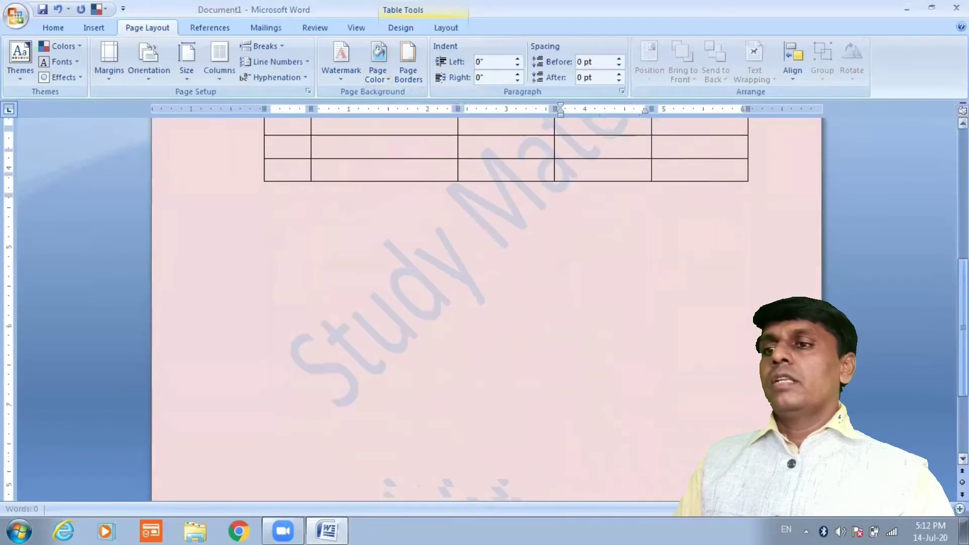
scroll(484, 308, up, 10)
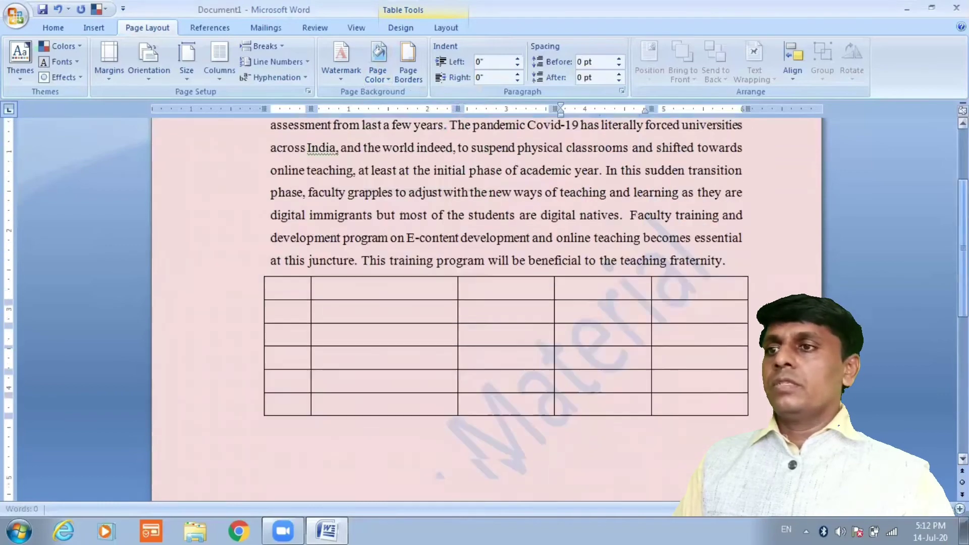
scroll(484, 308, up, 4)
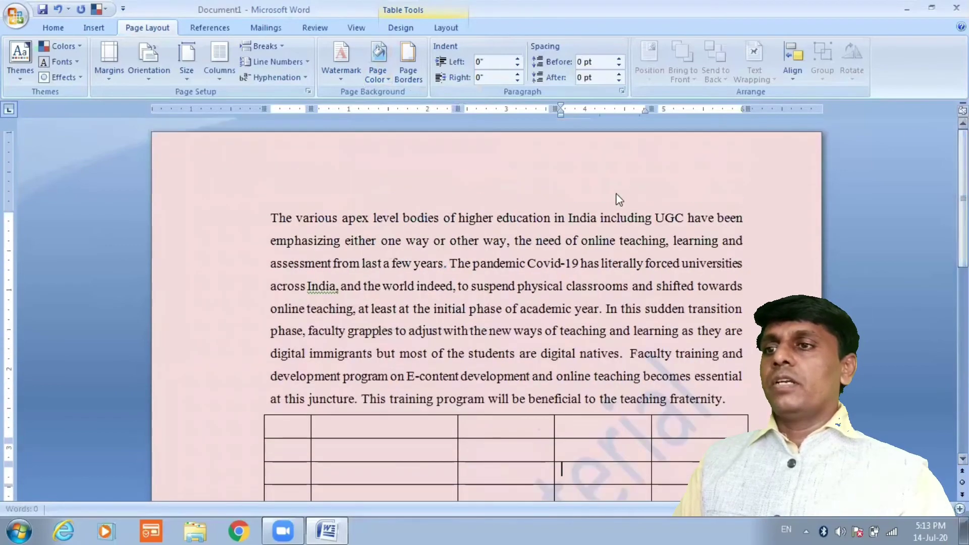
Choose a 3 pt thick-and-thin line style for a box page border on the whole document
click(405, 59)
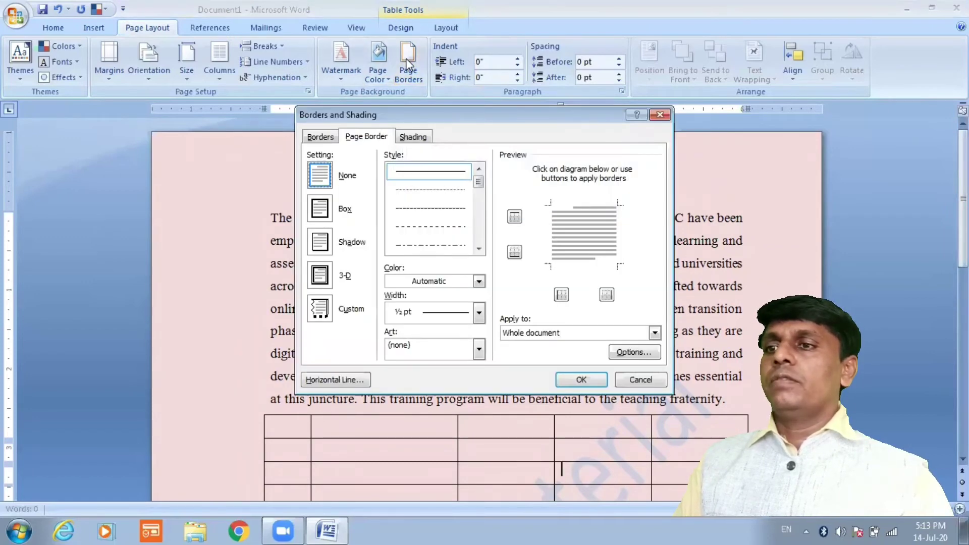
click(477, 248)
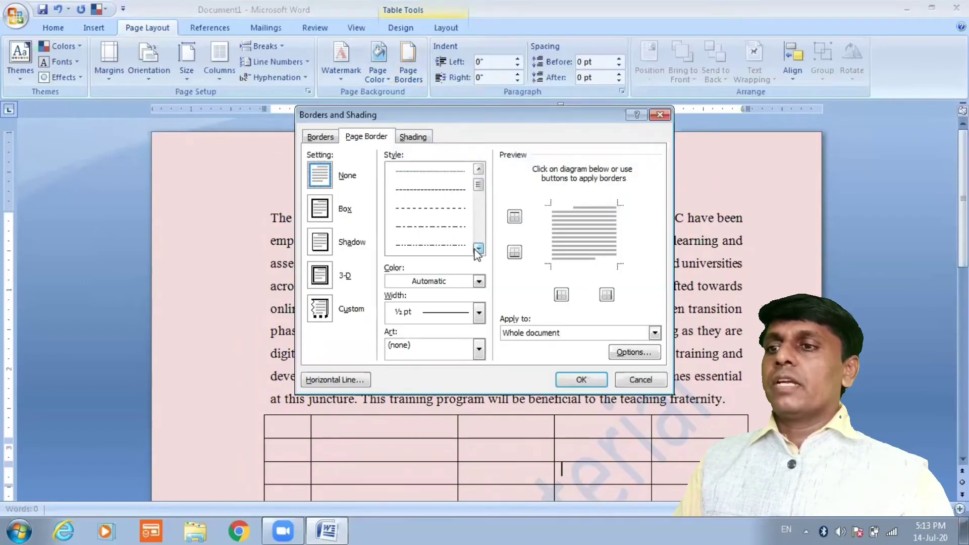
click(477, 249)
click(478, 248)
click(478, 249)
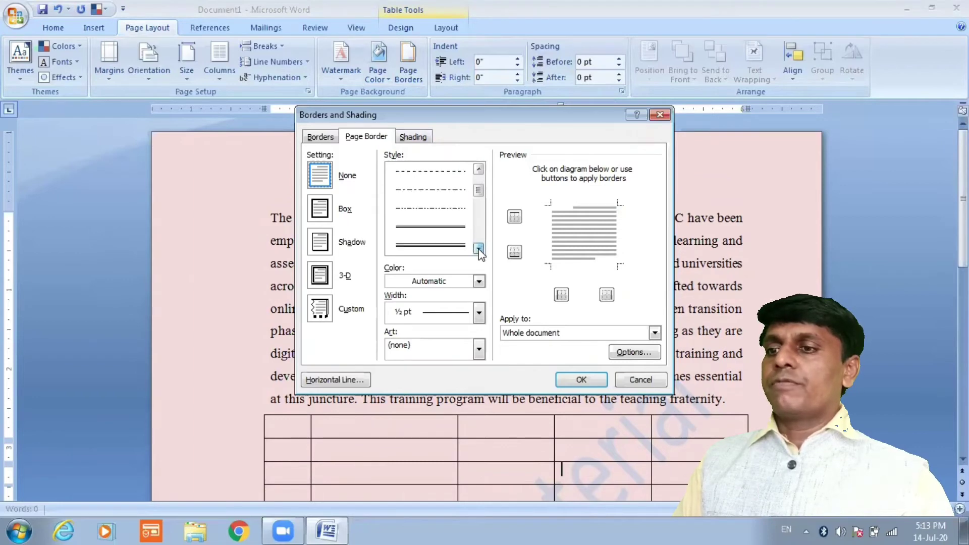
click(477, 249)
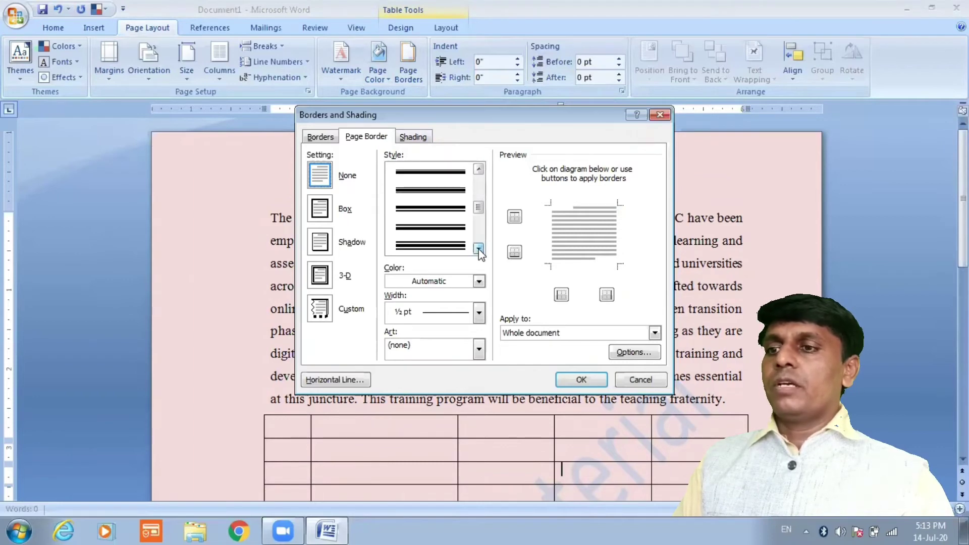
click(450, 232)
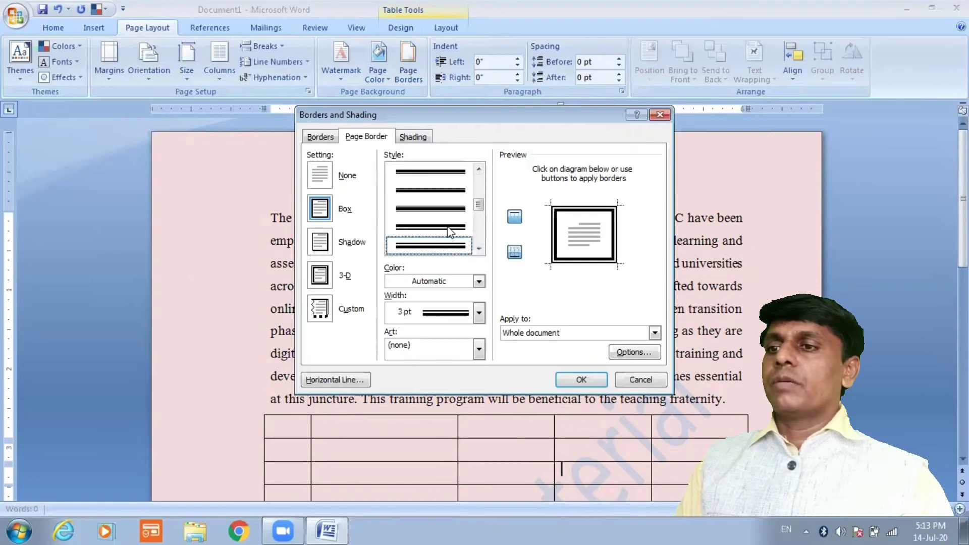